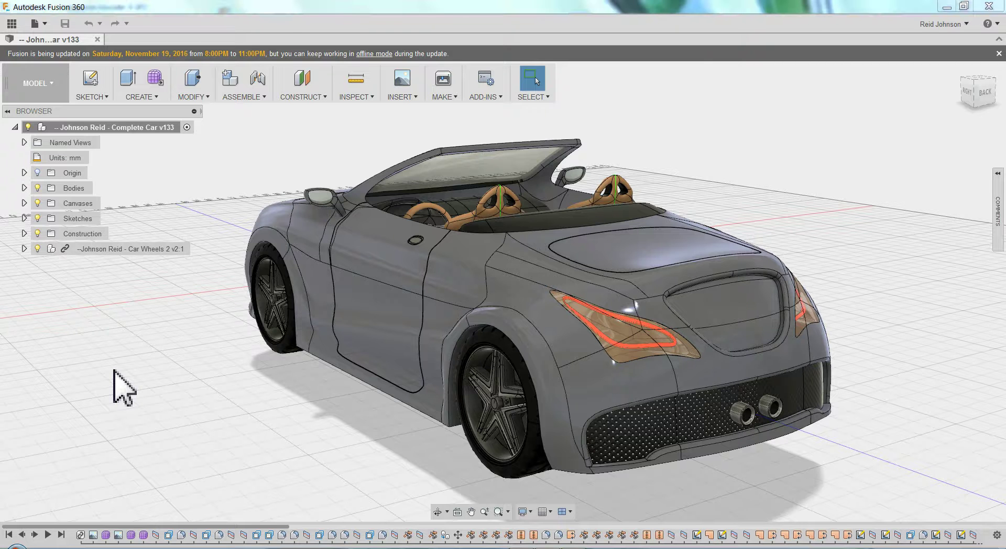
Switch to the Render workspace and show the environment library in the scene settings
{"action": "left_click", "coordinate": [55, 96]}
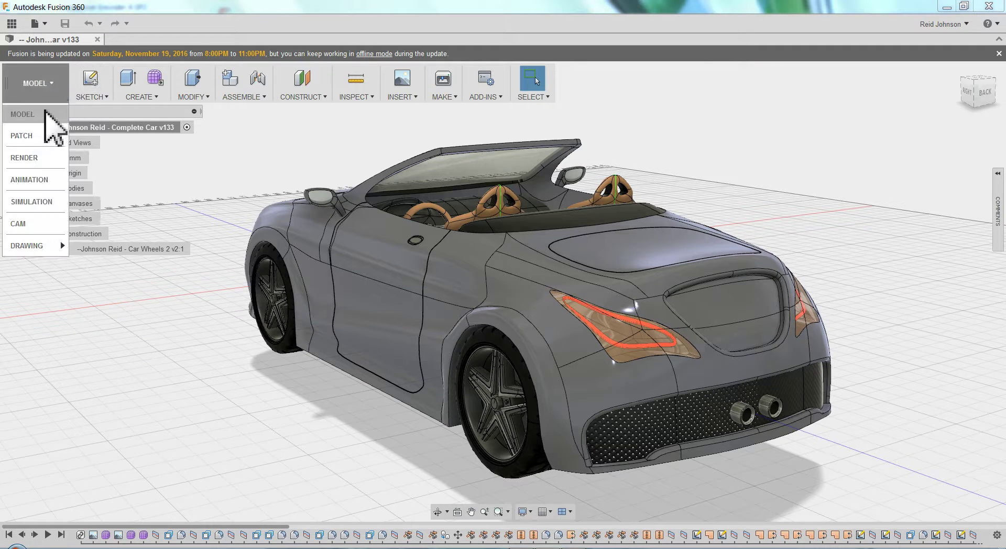
{"action": "left_click", "coordinate": [47, 160]}
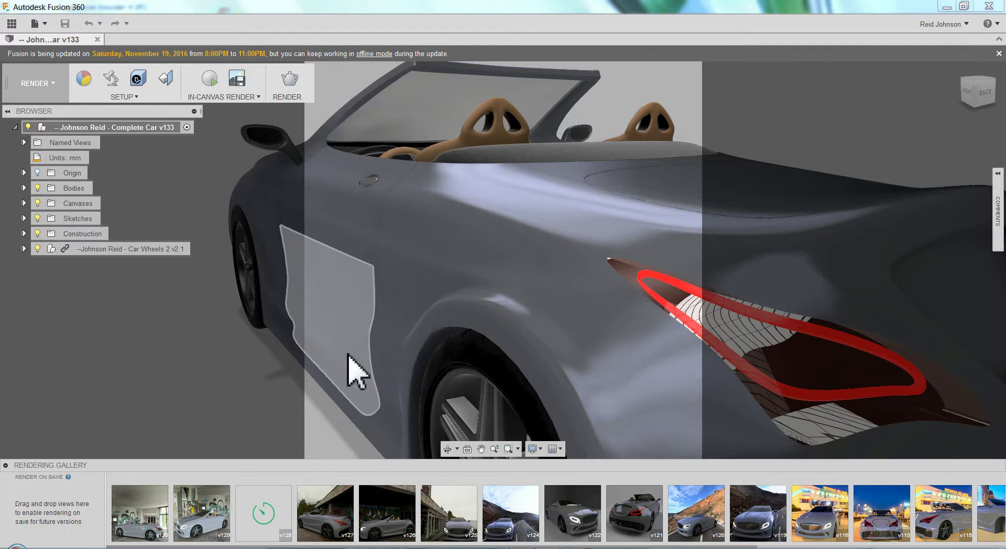
{"action": "left_click", "coordinate": [110, 80]}
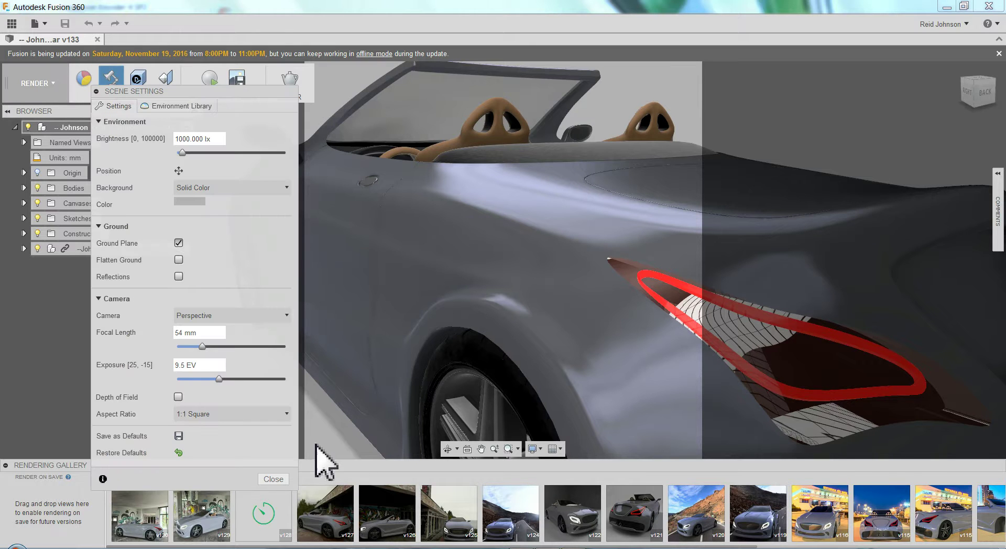
{"action": "left_click", "coordinate": [160, 106]}
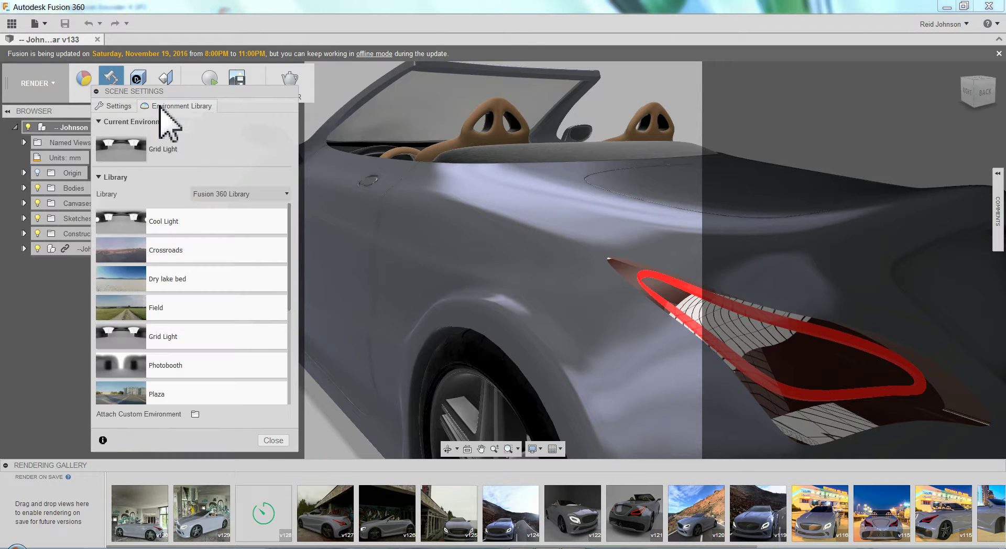
Attach Alpine Road.hdr from Box Sync > _Autodesk Education > 02 Software > 09 Fusion 360 > 05 HDR as the custom environment
{"action": "left_click", "coordinate": [194, 414]}
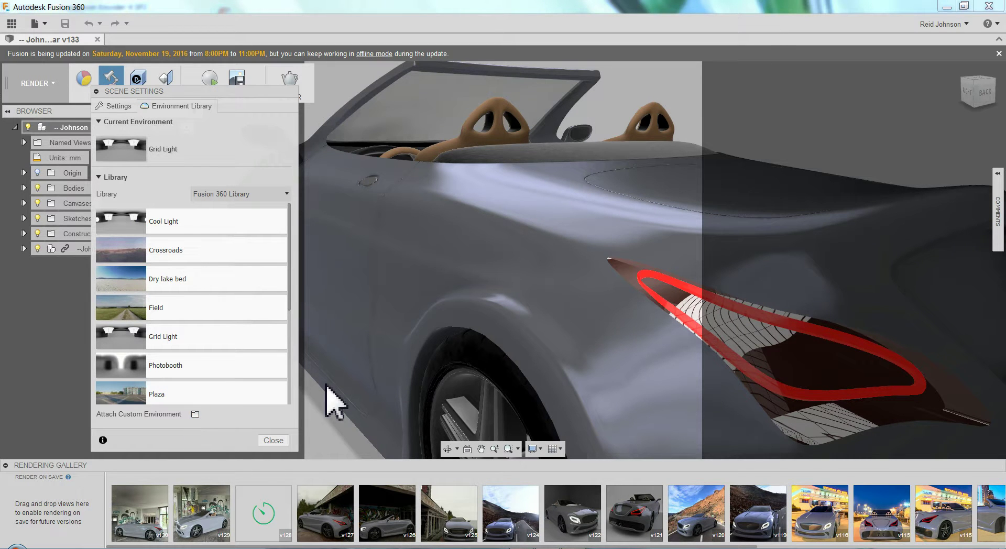
{"action": "left_click", "coordinate": [288, 202]}
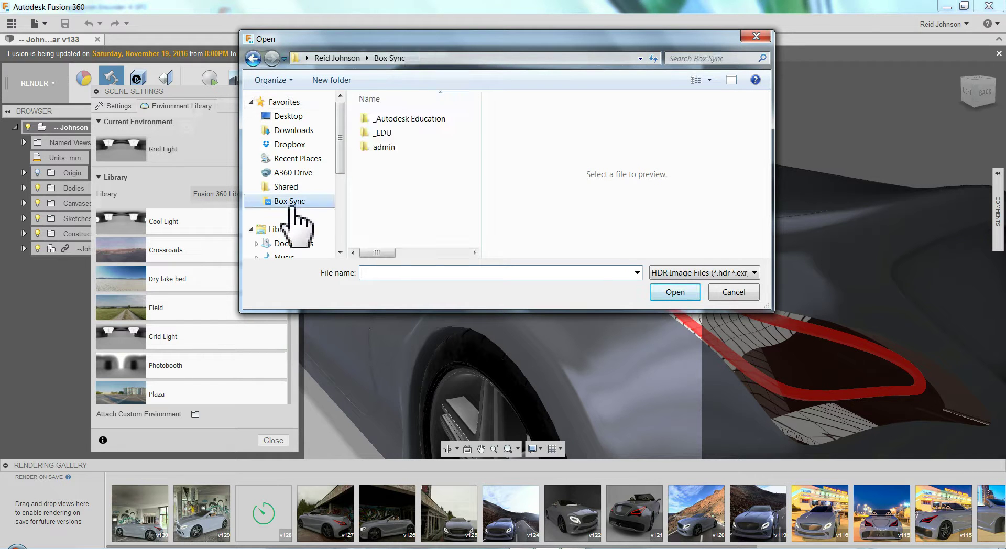
{"action": "double_click", "coordinate": [404, 120]}
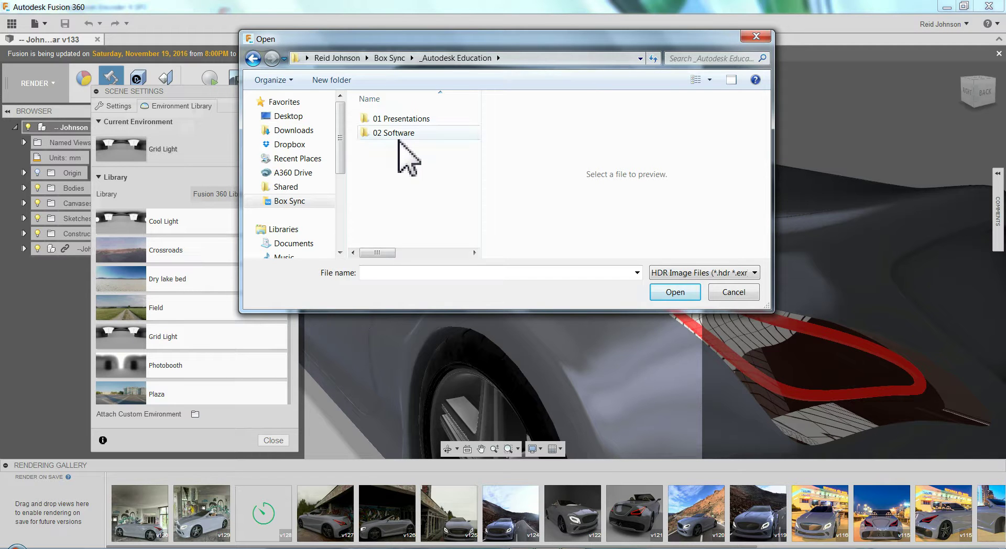
{"action": "double_click", "coordinate": [404, 137]}
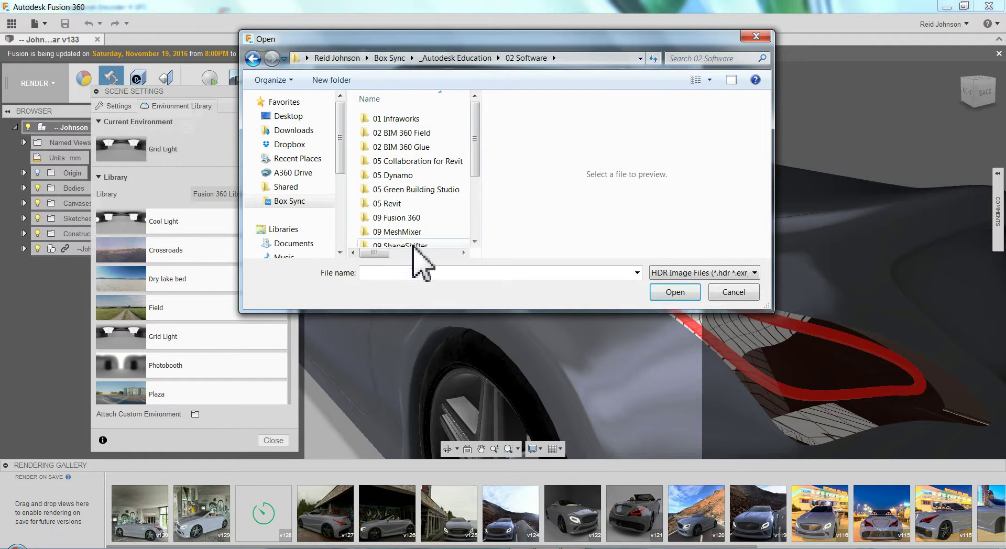
{"action": "double_click", "coordinate": [405, 218]}
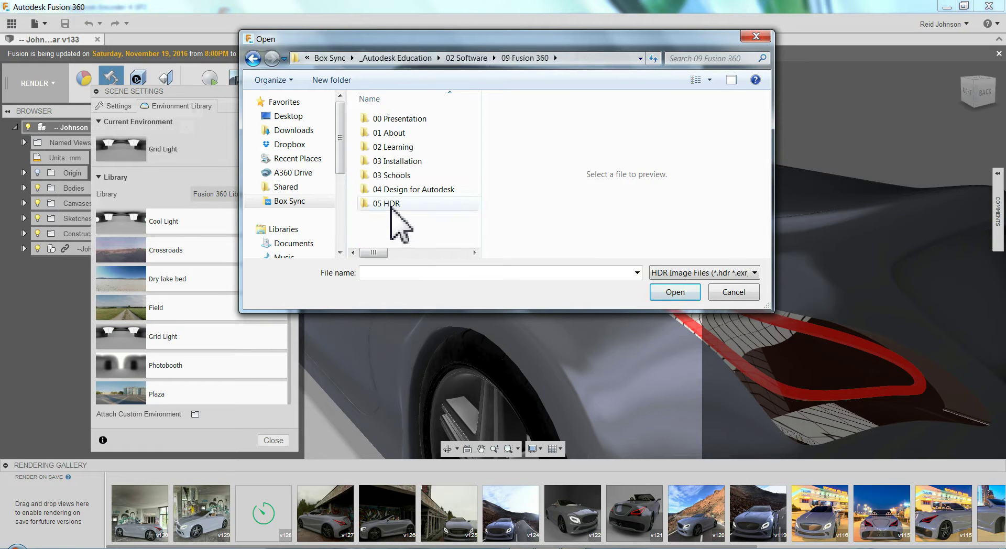
{"action": "double_click", "coordinate": [392, 203]}
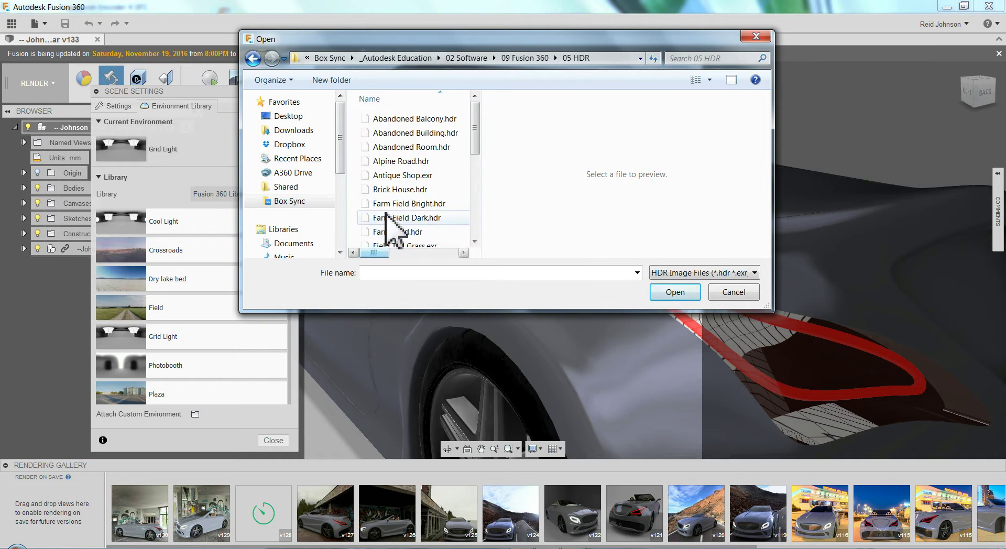
{"action": "left_click", "coordinate": [398, 161]}
{"action": "scroll", "coordinate": [435, 188], "scroll_direction": "down", "scroll_amount": 2}
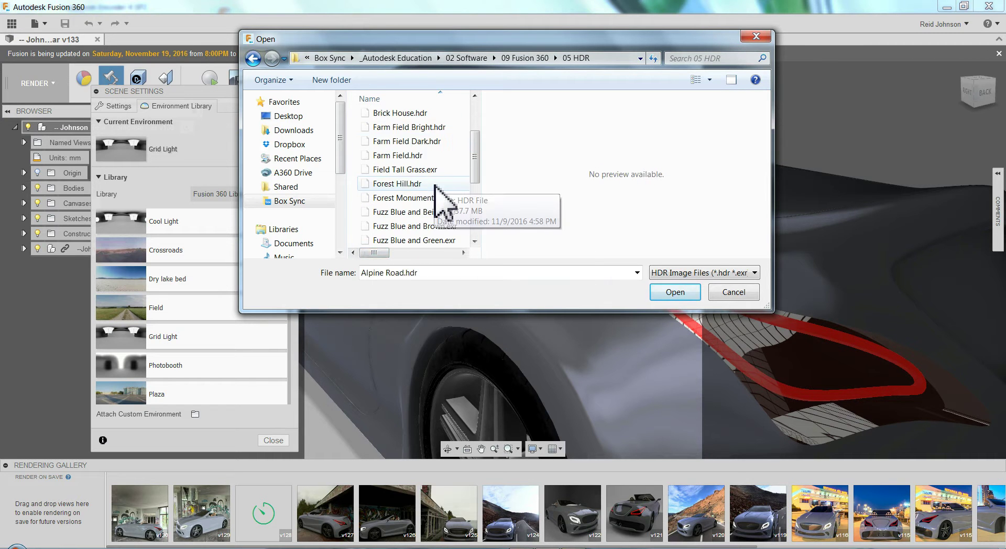
{"action": "scroll", "coordinate": [434, 188], "scroll_direction": "up", "scroll_amount": 2}
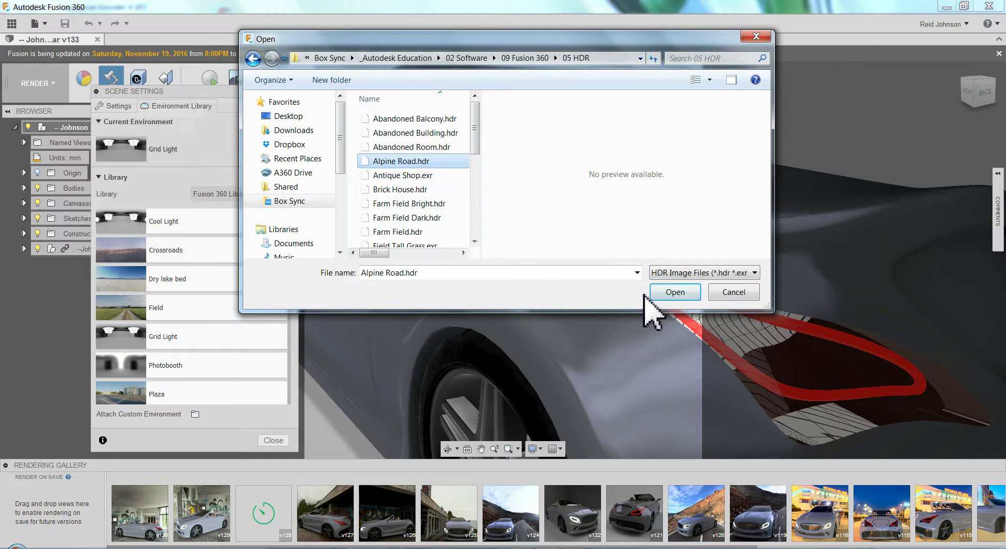
{"action": "left_click", "coordinate": [672, 292]}
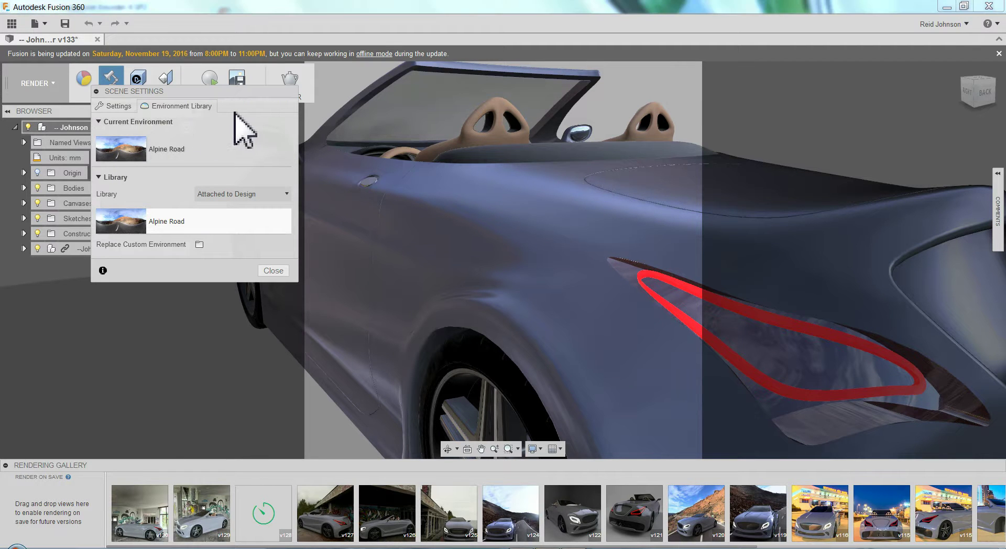
Set the scene background to Environment and move the settings dialog clear of the car
{"action": "left_click", "coordinate": [125, 106]}
{"action": "left_click", "coordinate": [194, 188]}
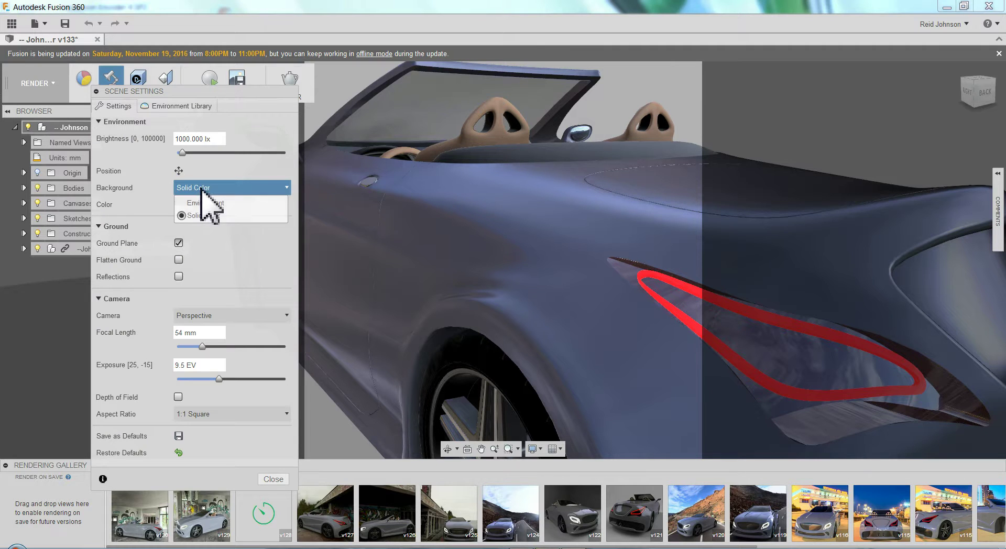
{"action": "left_click", "coordinate": [207, 204]}
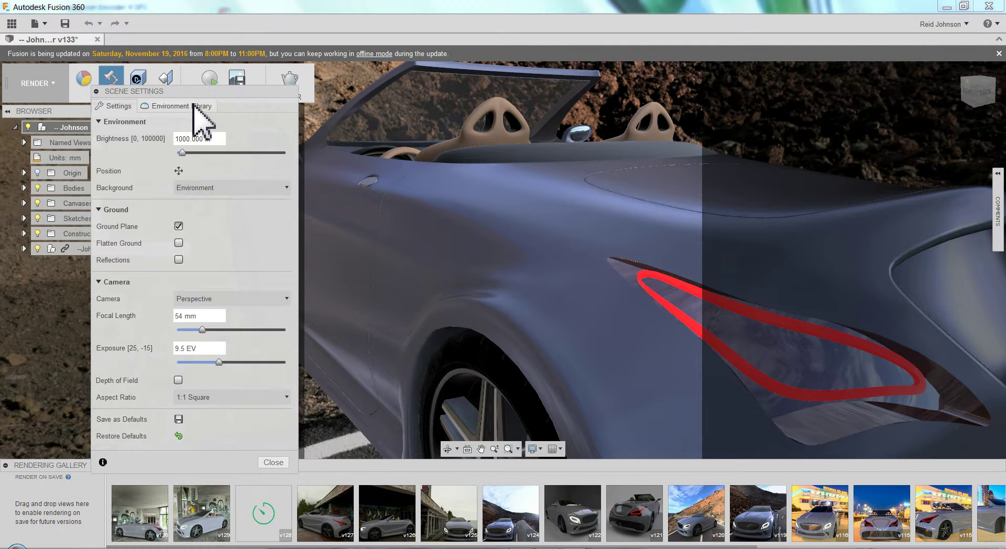
{"action": "left_click_drag", "start_coordinate": [201, 94], "coordinate": [125, 89]}
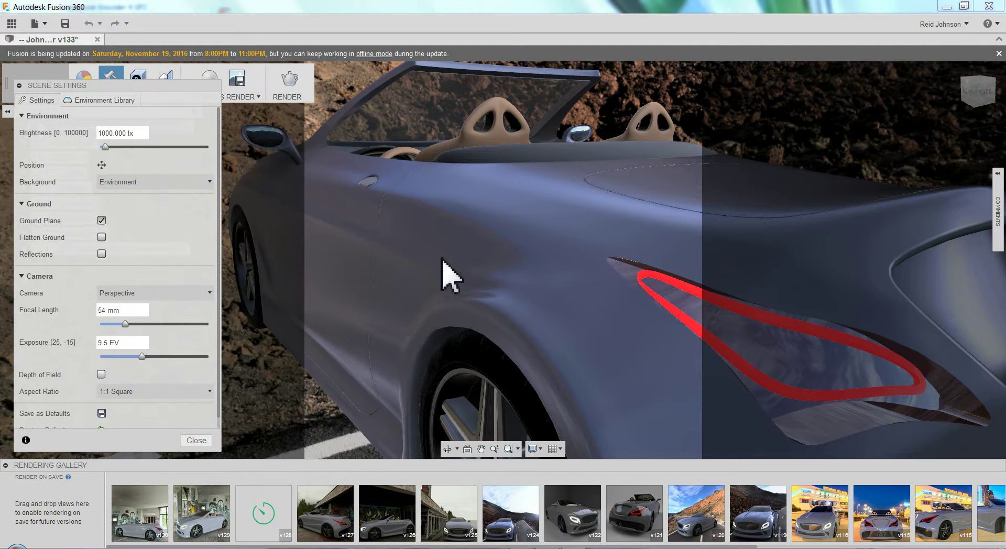
View the car from the front and rotate the environment to 94.2 degrees so the road runs behind it
{"action": "scroll", "coordinate": [458, 283], "scroll_direction": "down", "scroll_amount": 10}
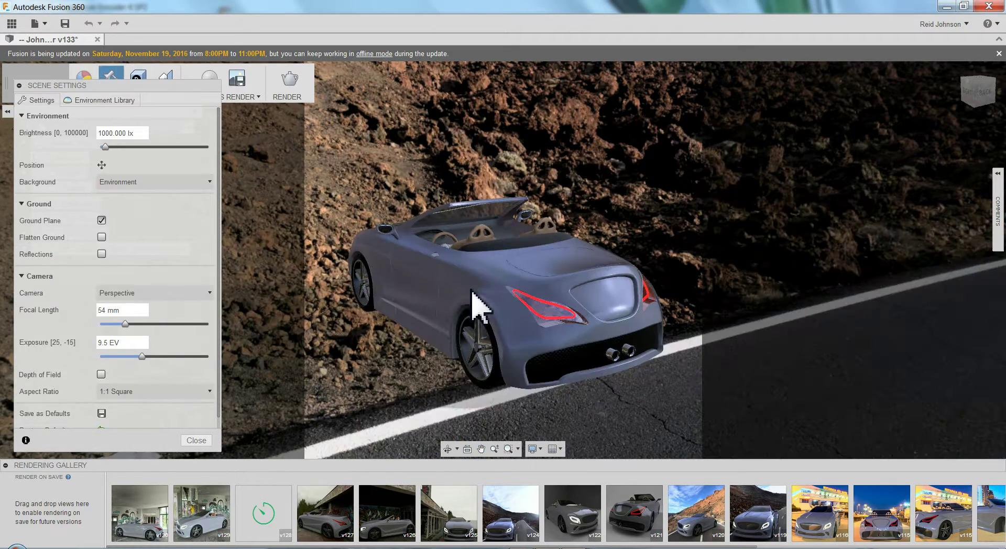
{"action": "middle_click_drag", "start_coordinate": [471, 291], "coordinate": [583, 321]}
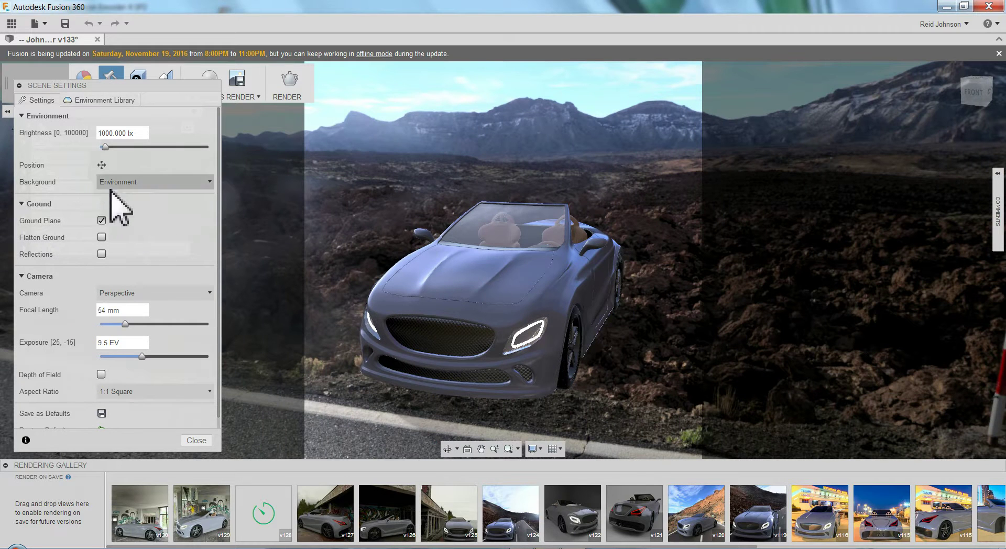
{"action": "left_click", "coordinate": [102, 166]}
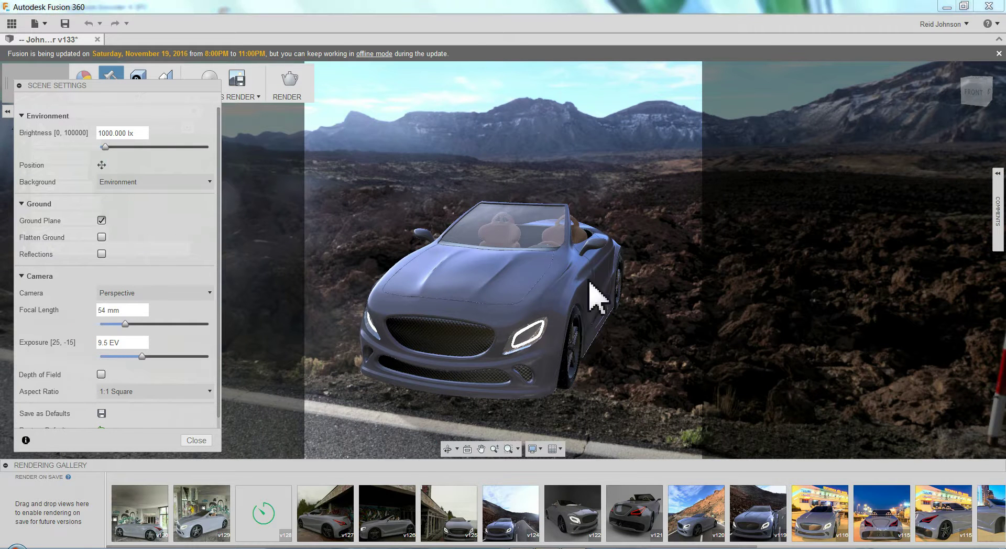
{"action": "left_click_drag", "start_coordinate": [766, 382], "coordinate": [806, 382]}
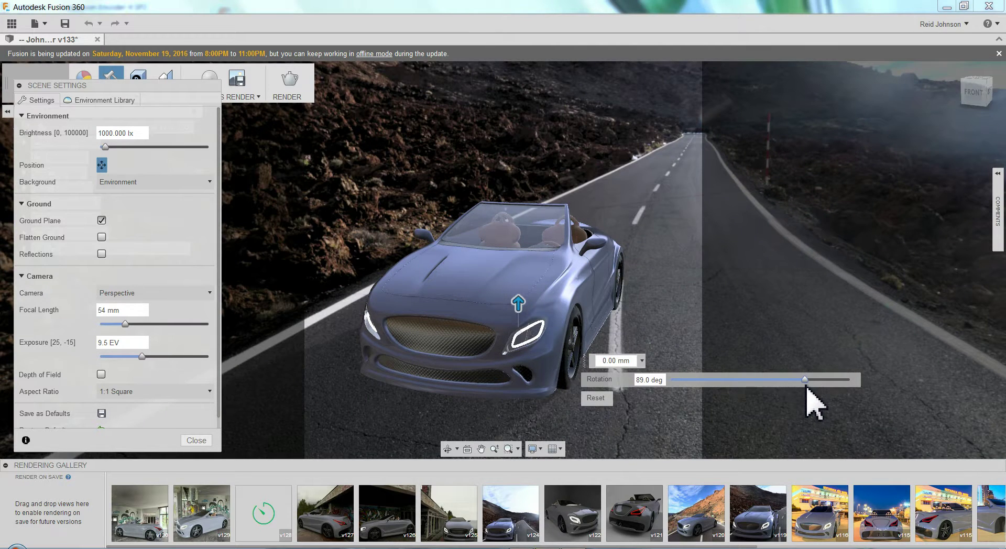
{"action": "left_click_drag", "start_coordinate": [808, 382], "coordinate": [811, 382]}
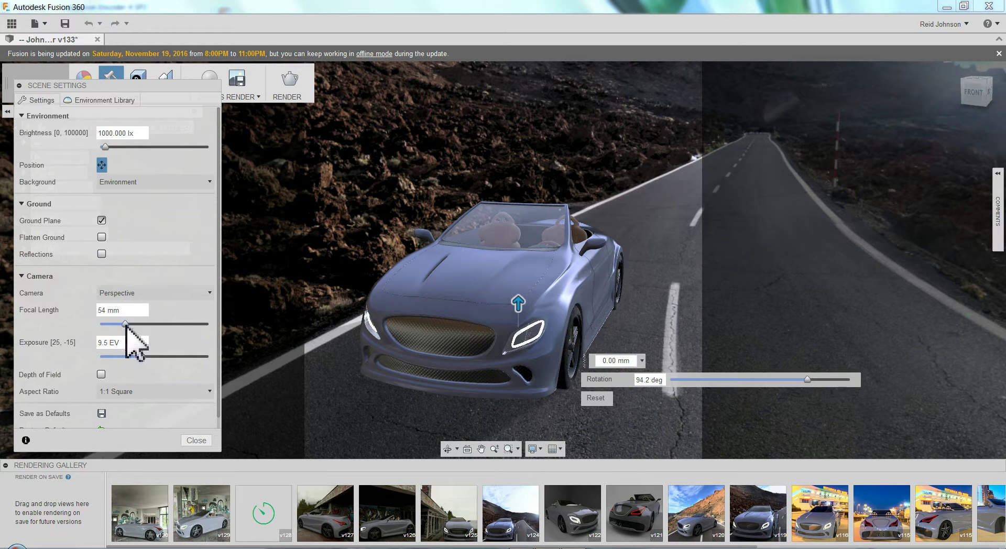
Set the camera's focal length to 43 mm and frame the car's front on the road
{"action": "left_click_drag", "start_coordinate": [123, 324], "coordinate": [118, 324]}
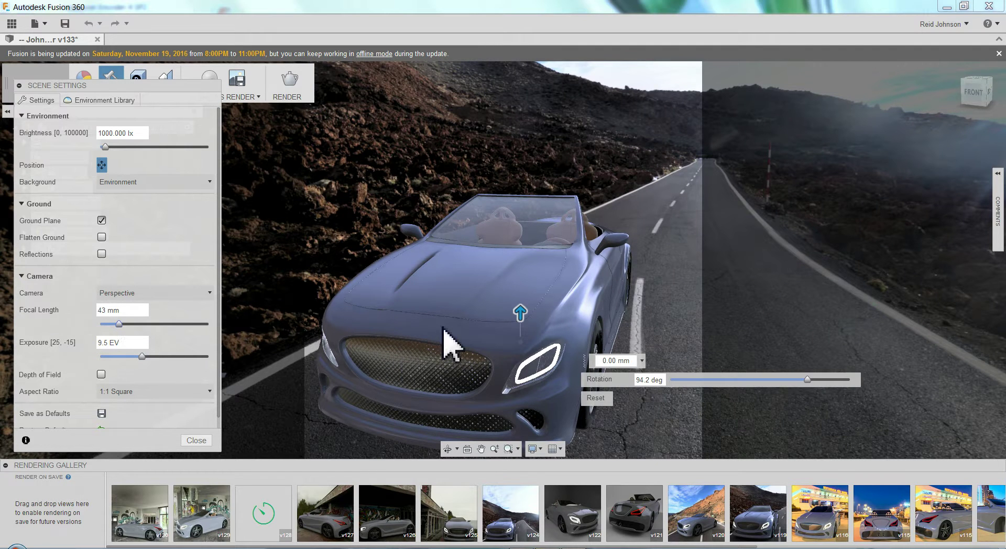
{"action": "middle_click_drag", "start_coordinate": [449, 341], "coordinate": [458, 309]}
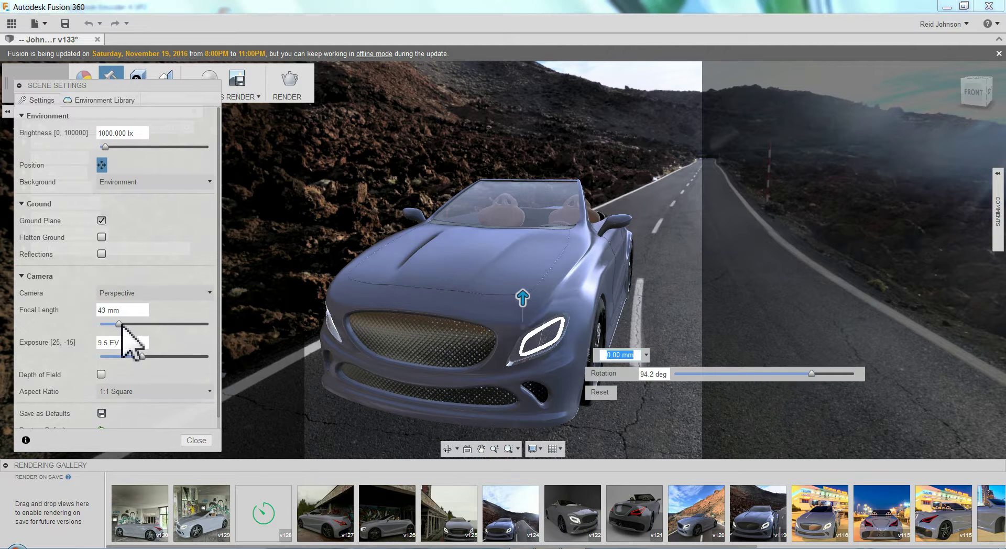
{"action": "left_click_drag", "start_coordinate": [119, 323], "coordinate": [115, 323]}
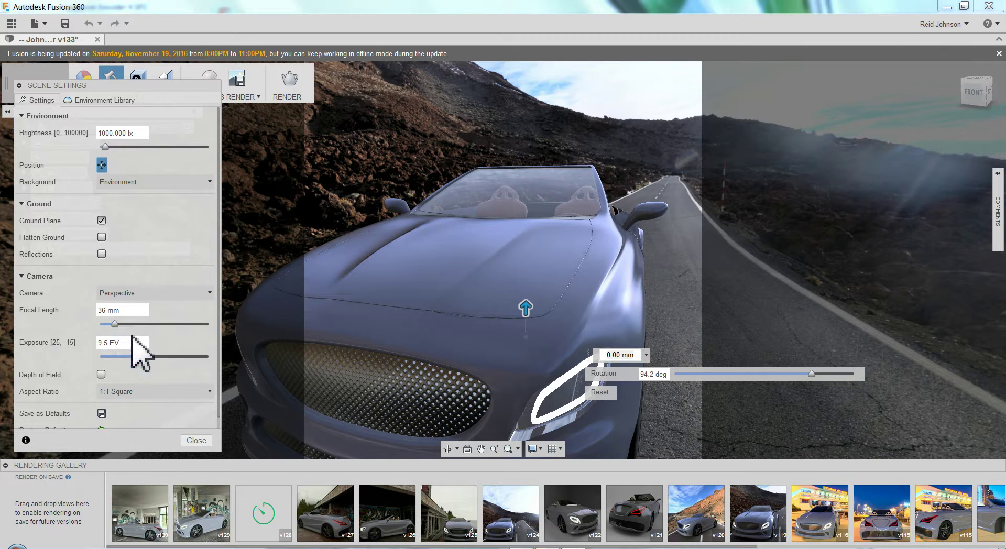
{"action": "middle_click_drag", "start_coordinate": [415, 307], "coordinate": [377, 287]}
{"action": "middle_click_drag", "start_coordinate": [467, 330], "coordinate": [459, 292]}
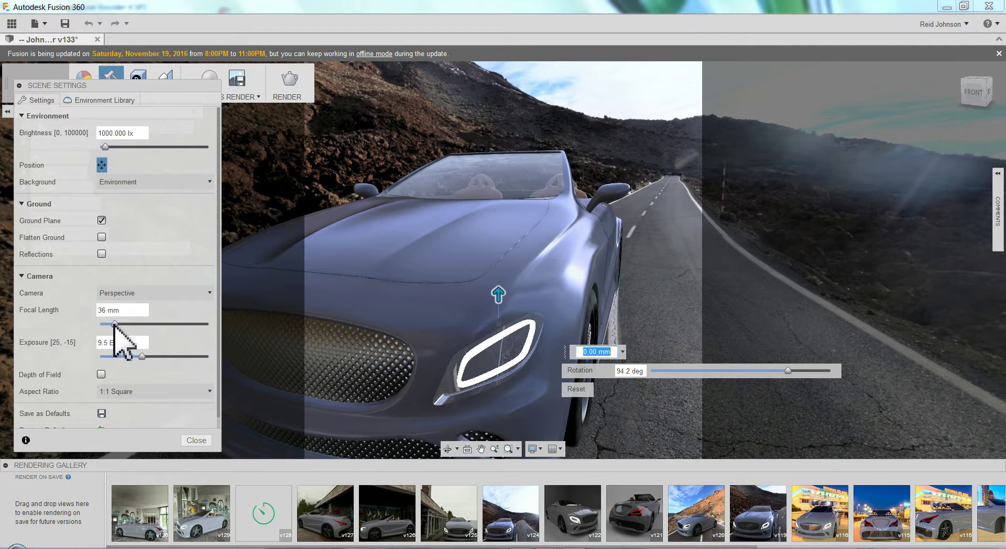
{"action": "left_click_drag", "start_coordinate": [116, 324], "coordinate": [119, 324]}
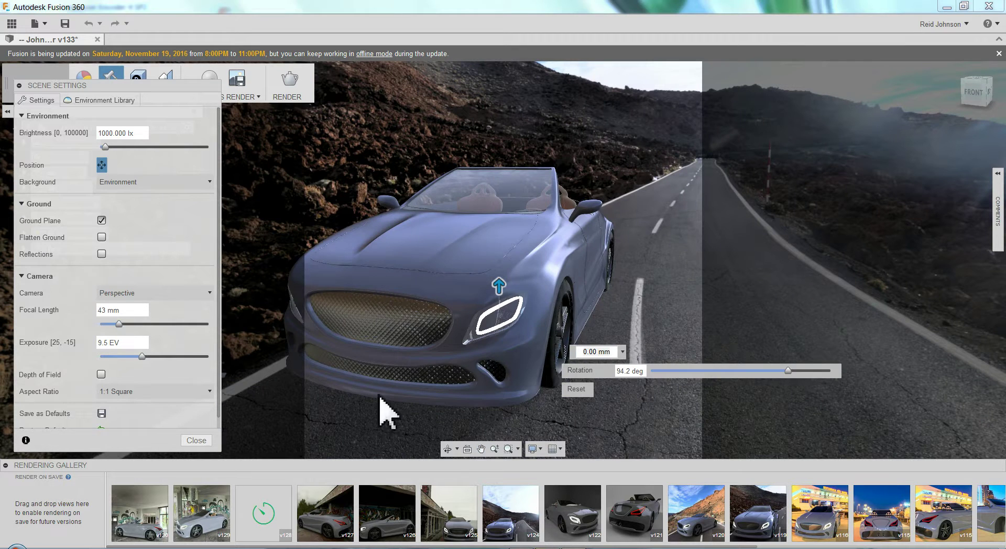
{"action": "middle_click_drag", "start_coordinate": [377, 394], "coordinate": [427, 396]}
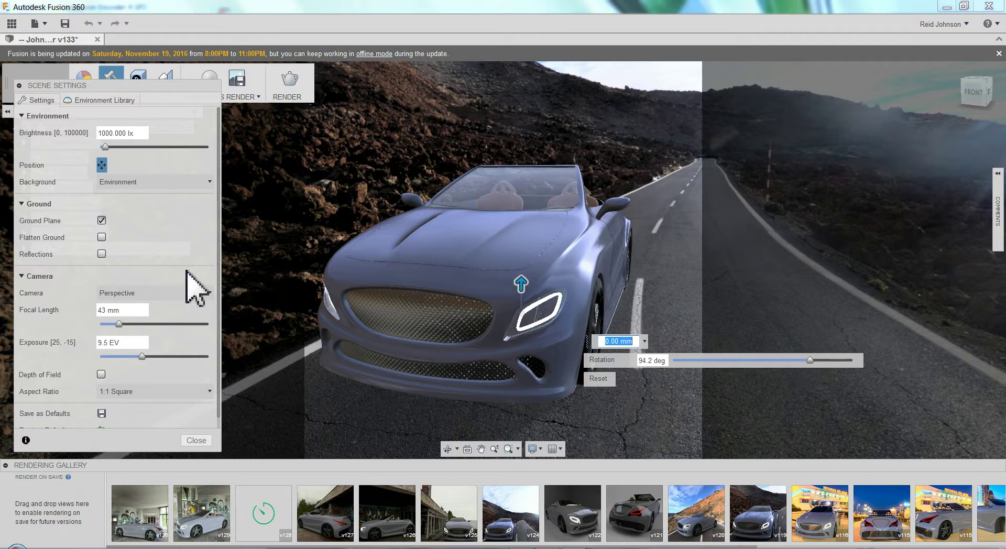
Enable ground reflections, keep the 1:1 Square aspect ratio and close the scene settings
{"action": "left_click", "coordinate": [102, 255]}
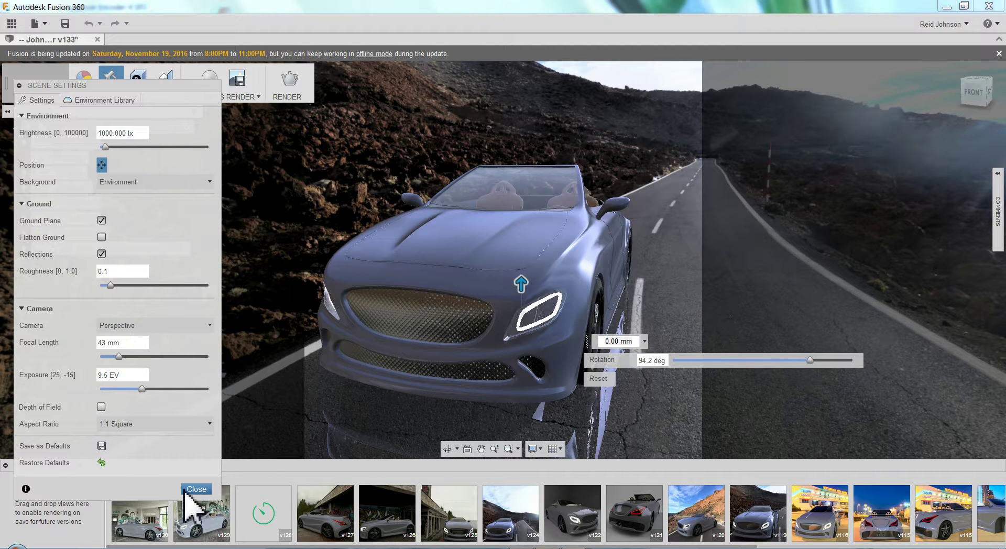
{"action": "left_click", "coordinate": [107, 425]}
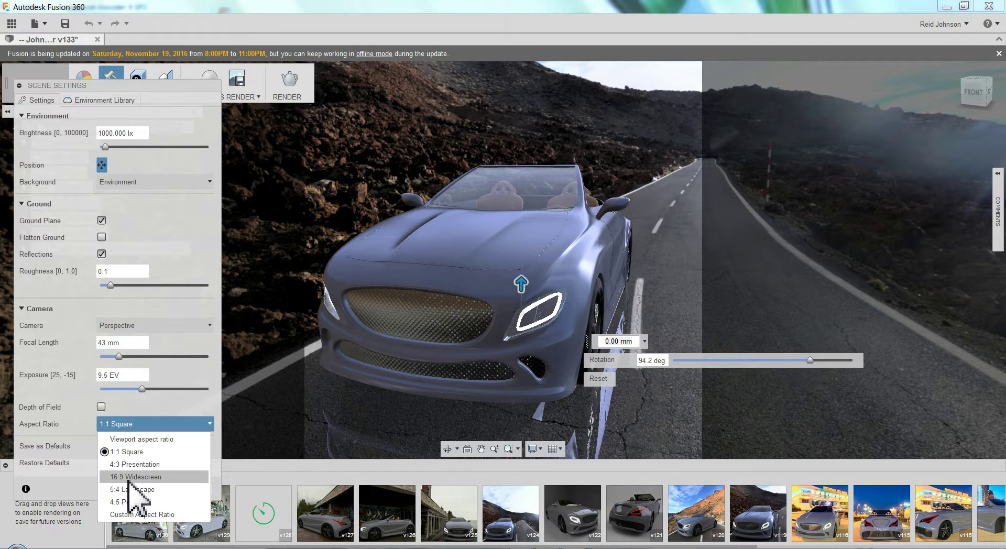
{"action": "left_click", "coordinate": [47, 440]}
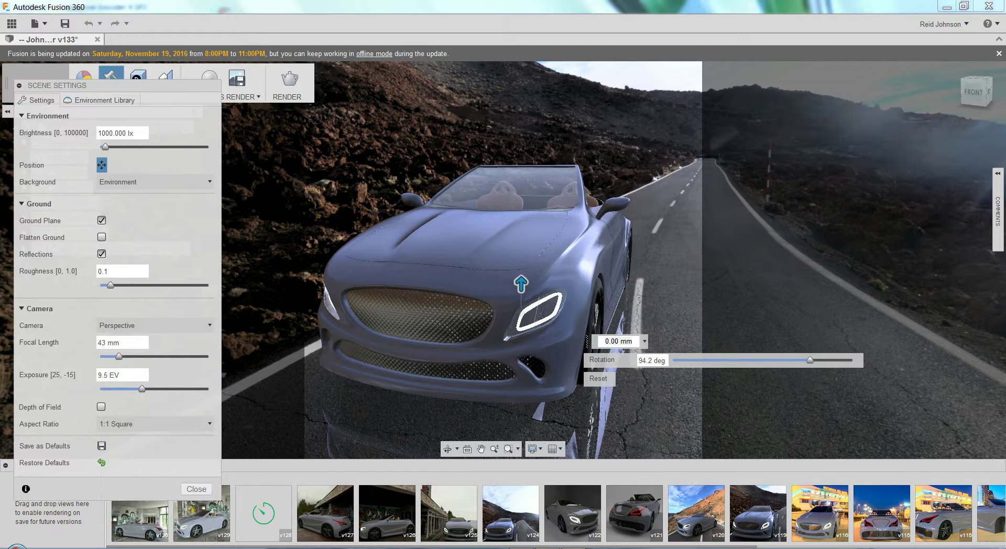
{"action": "left_click", "coordinate": [197, 488]}
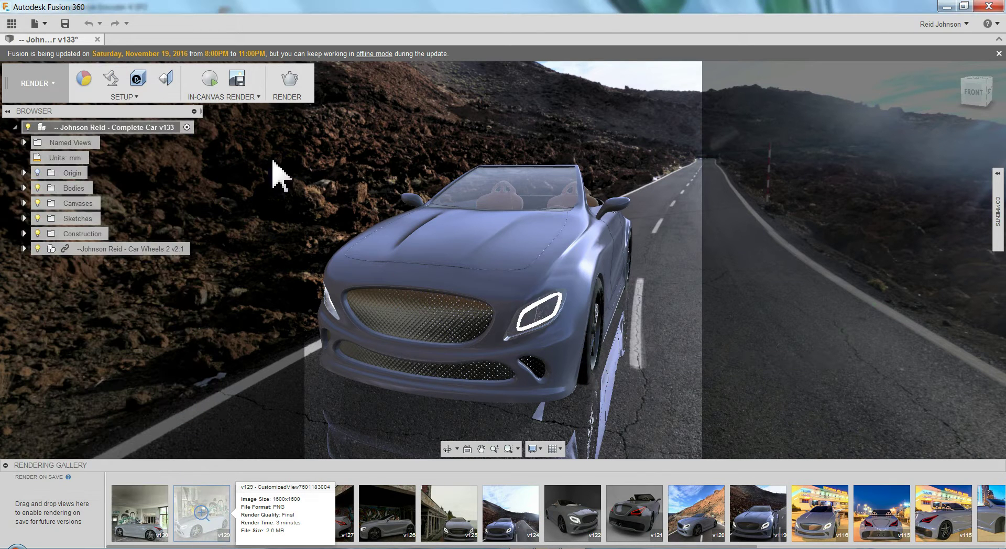
Start a cloud render of the car at a custom 1600 x 1600 px size, PNG format and Final quality
{"action": "left_click", "coordinate": [289, 80]}
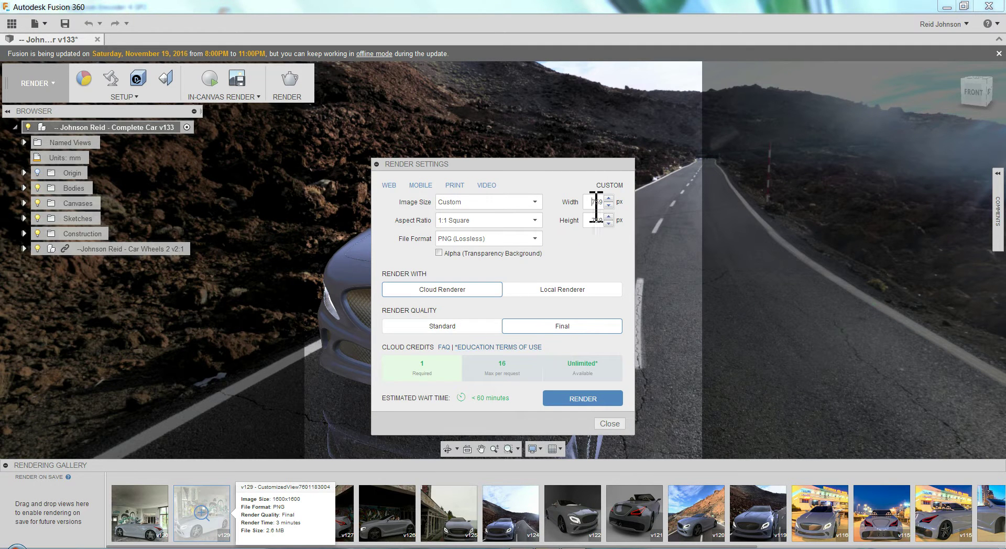
{"action": "type", "text": "1600"}
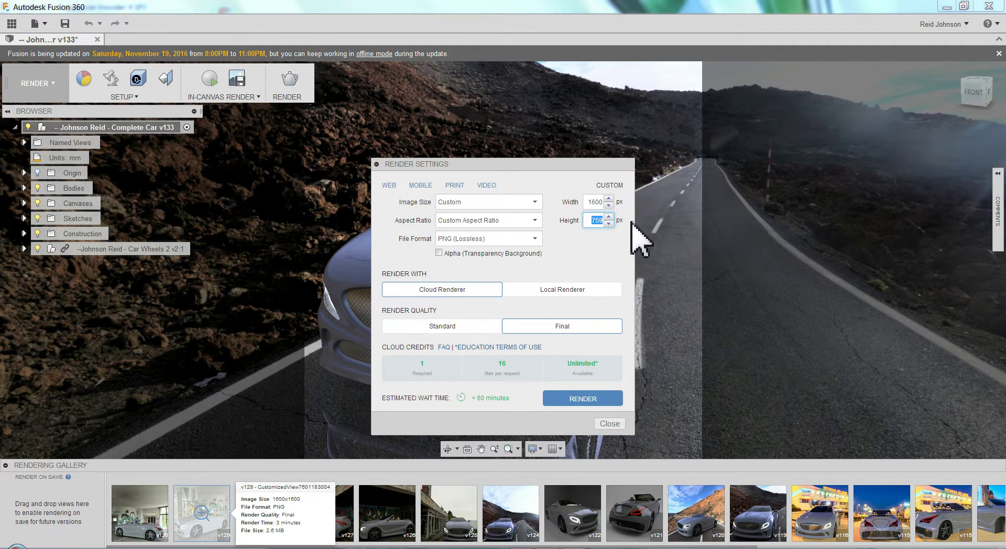
{"action": "type", "text": "1600"}
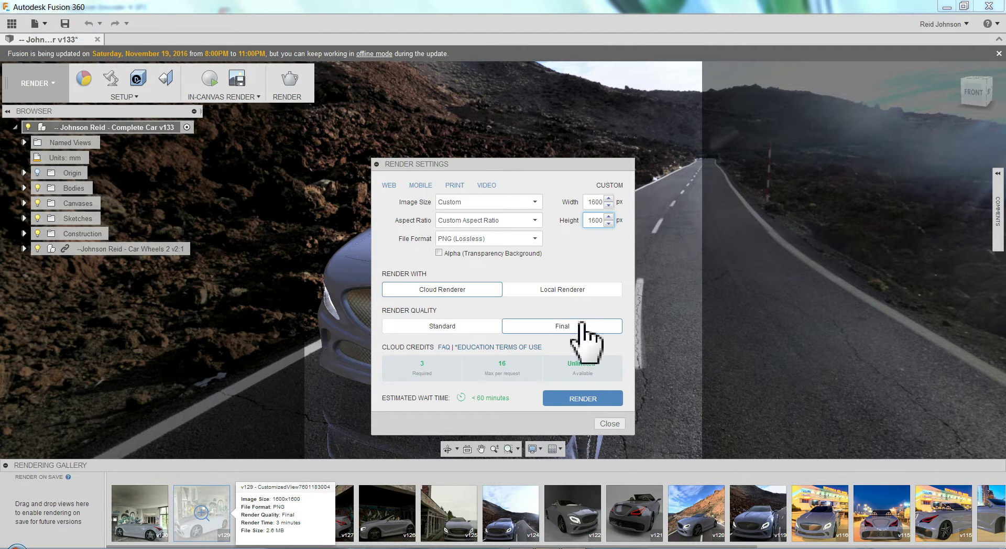
{"action": "left_click", "coordinate": [589, 403]}
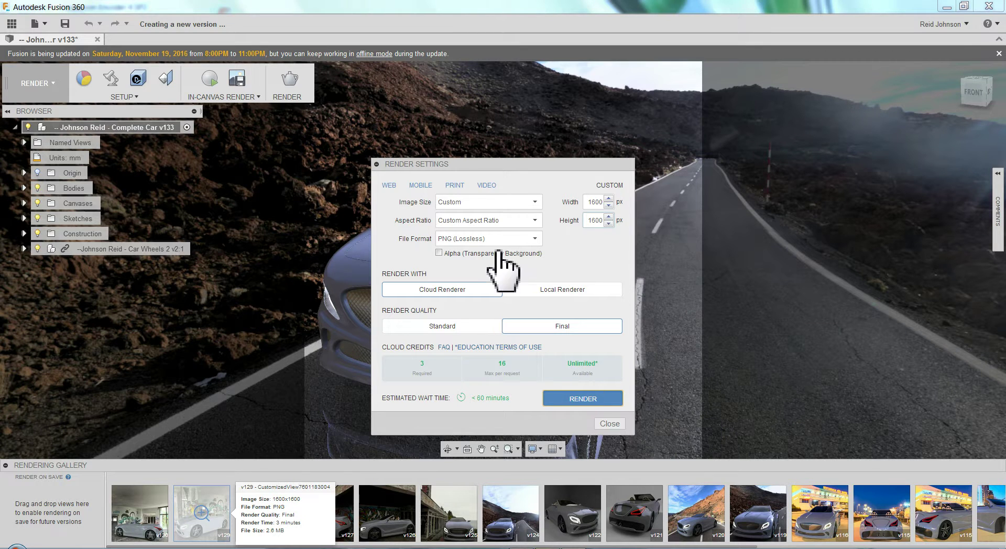
{"action": "left_click", "coordinate": [597, 399]}
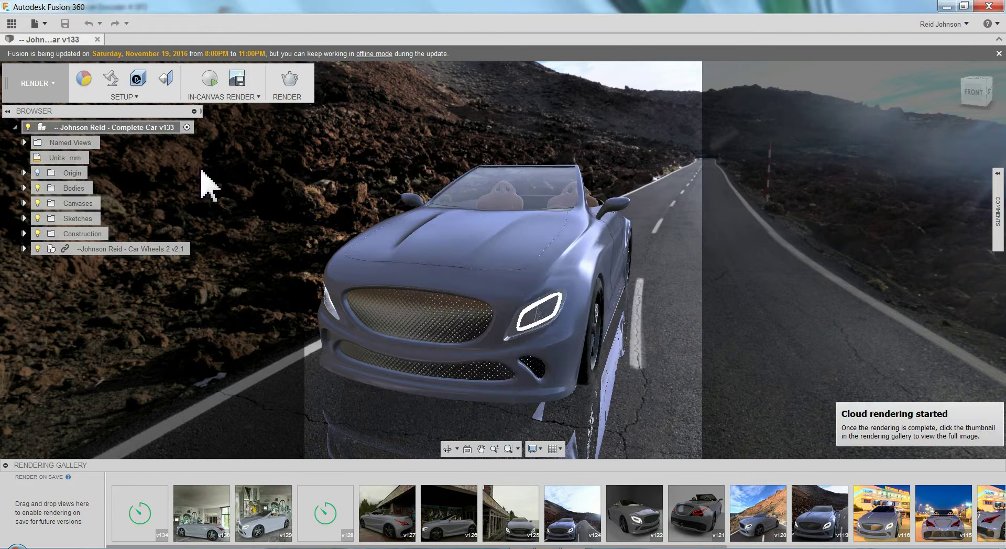
Start an in-canvas render of the car in the road scene
{"action": "left_click", "coordinate": [211, 85]}
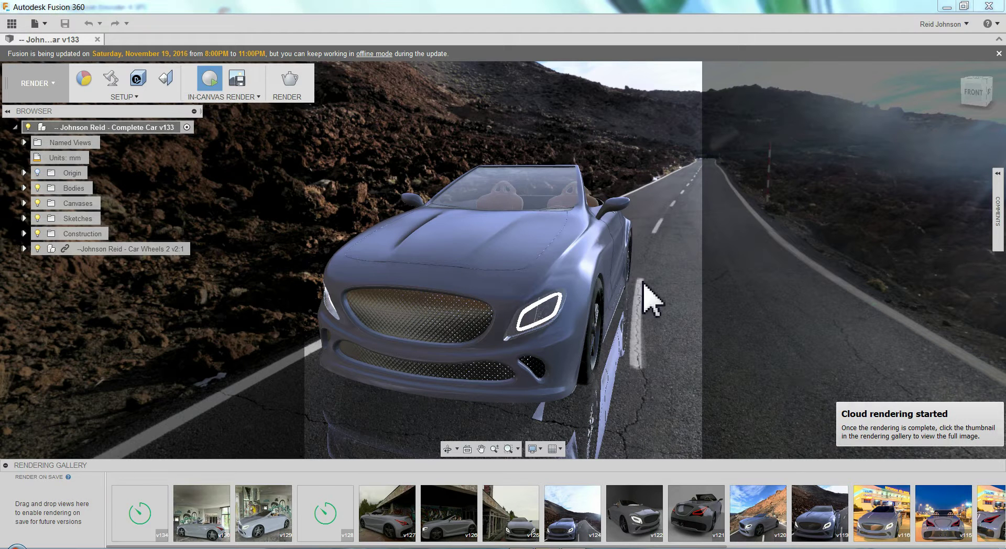